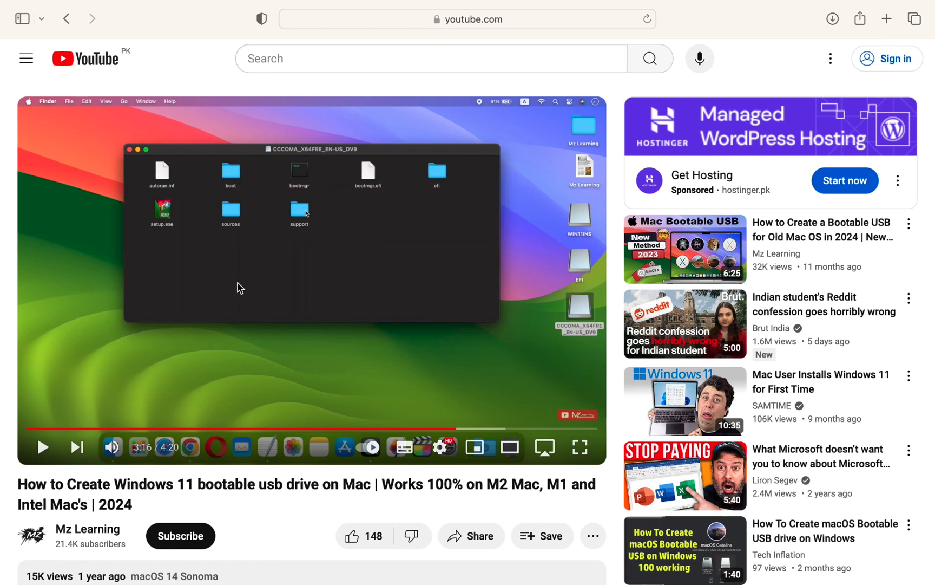
Select the start of the Windows 11 bootable USB tutorial video title.
{"action": "left_click_drag", "start_coordinate": [17, 484], "coordinate": [135, 502]}
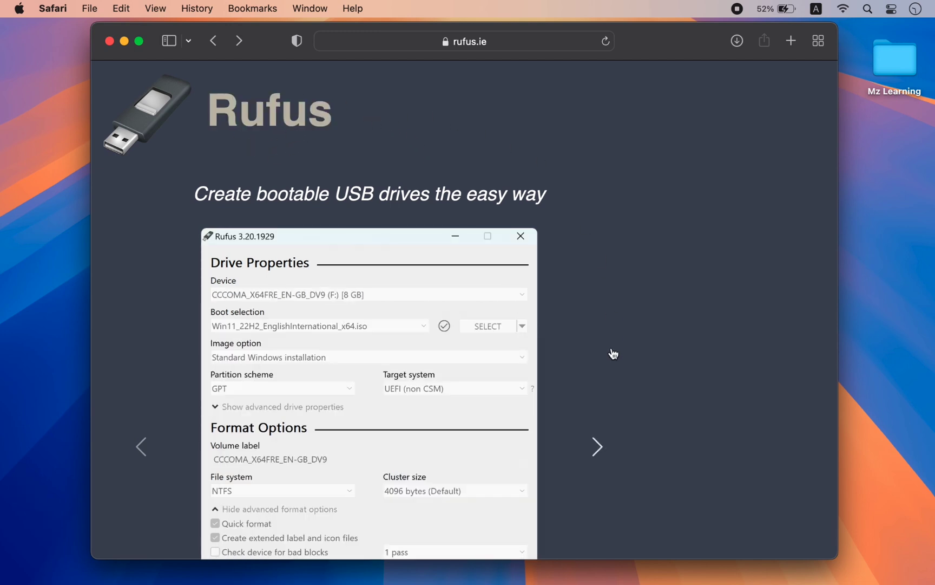
Download rufus-4.5.exe, the standard x64 release, and allow downloads from rufus.ie.
{"action": "scroll", "coordinate": [612, 353], "scroll_direction": "down", "scroll_amount": 5}
{"action": "scroll", "coordinate": [612, 353], "scroll_direction": "down", "scroll_amount": 10}
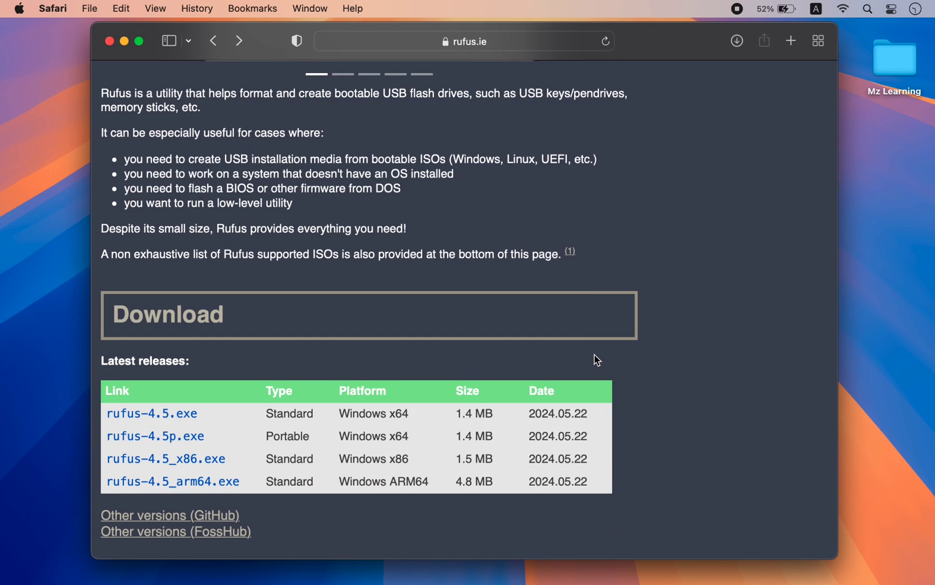
{"action": "left_click", "coordinate": [147, 414]}
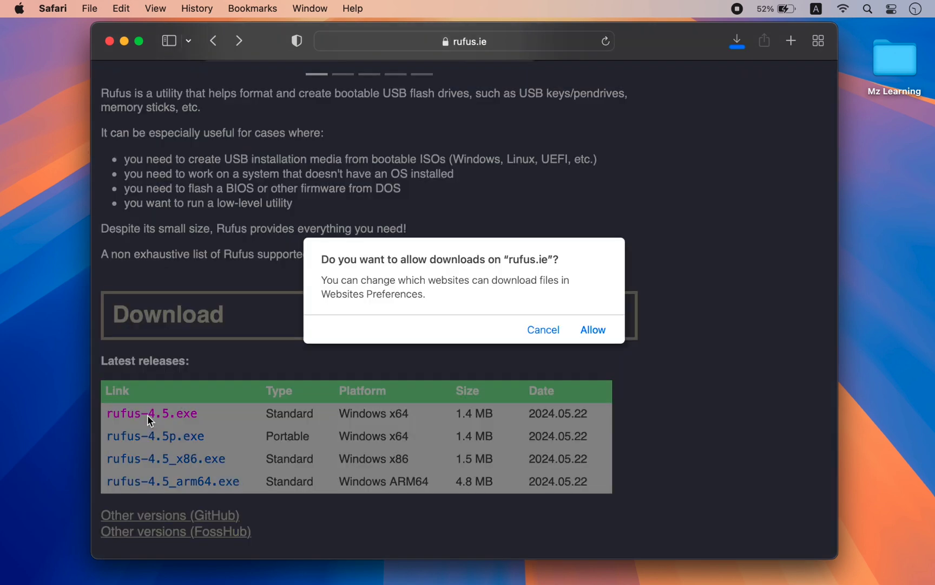
{"action": "left_click", "coordinate": [594, 330]}
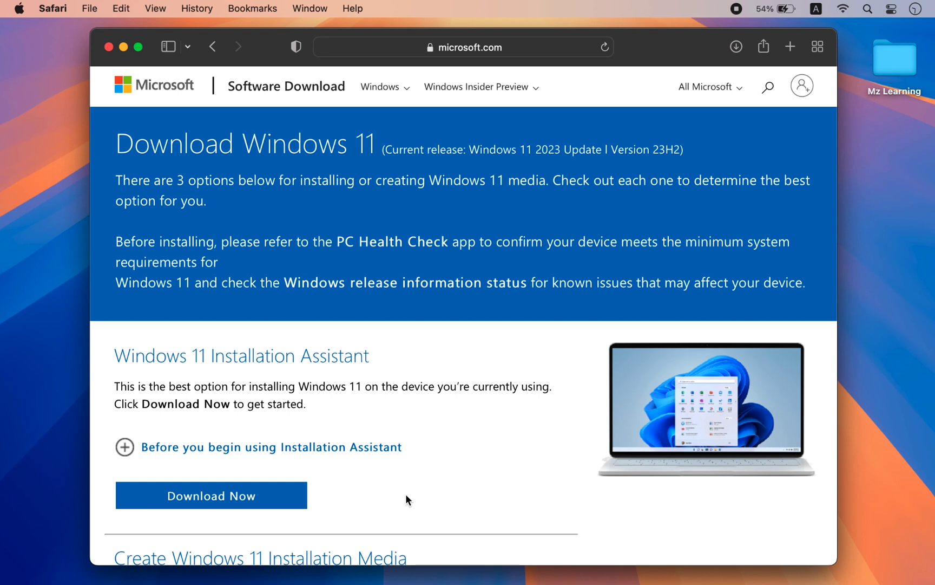
Download the Windows 11 English 64-bit ISO and allow downloads from microsoft.com.
{"action": "scroll", "coordinate": [406, 494], "scroll_direction": "down", "scroll_amount": 10}
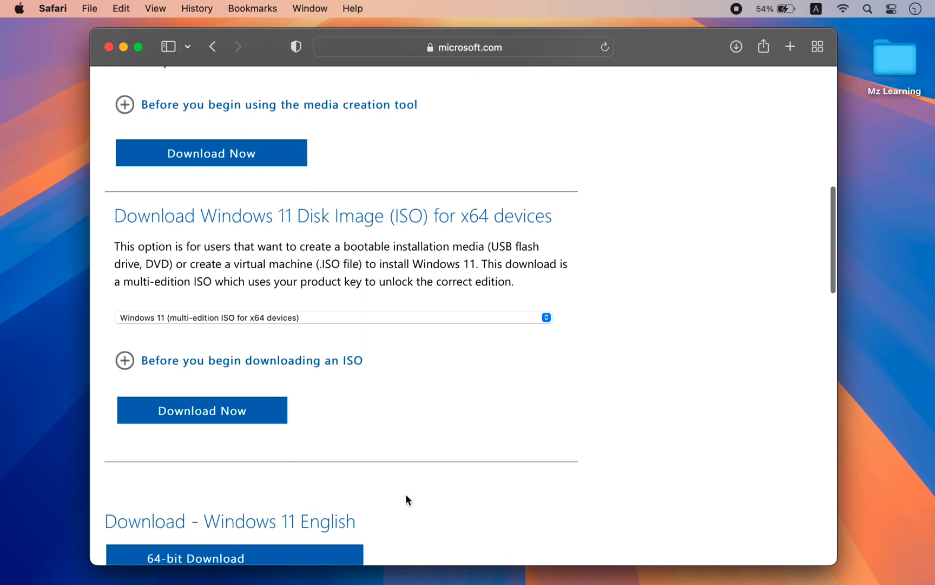
{"action": "scroll", "coordinate": [405, 495], "scroll_direction": "down", "scroll_amount": 5}
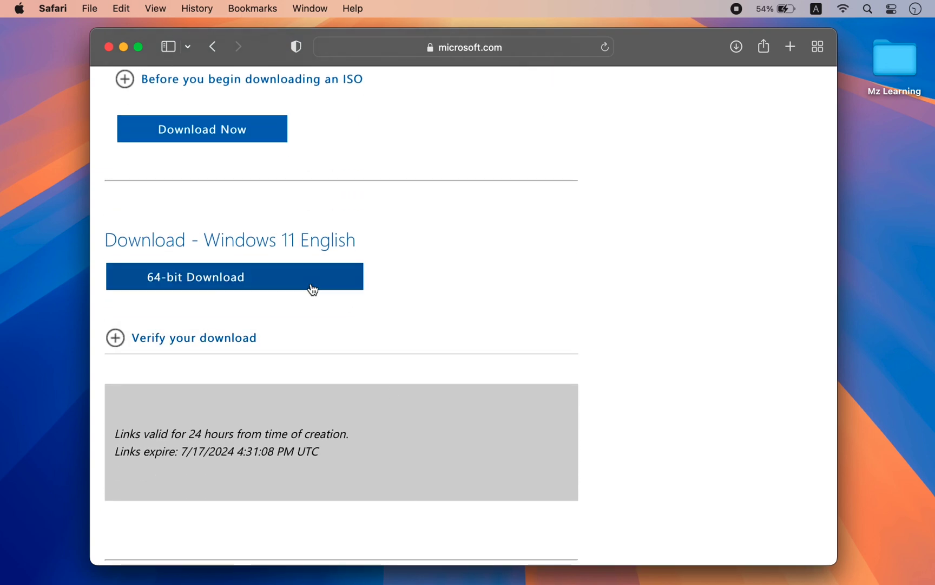
{"action": "left_click", "coordinate": [312, 290]}
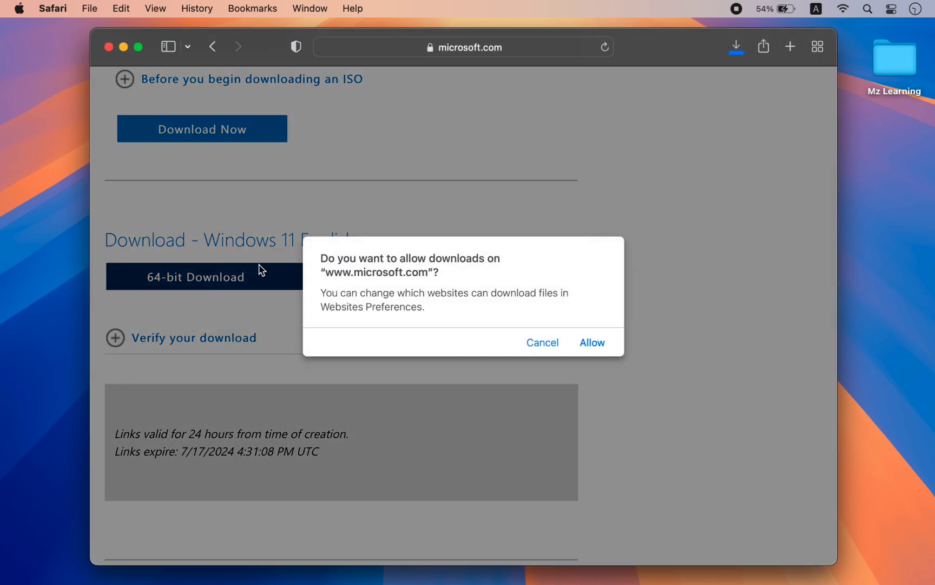
{"action": "left_click", "coordinate": [593, 342]}
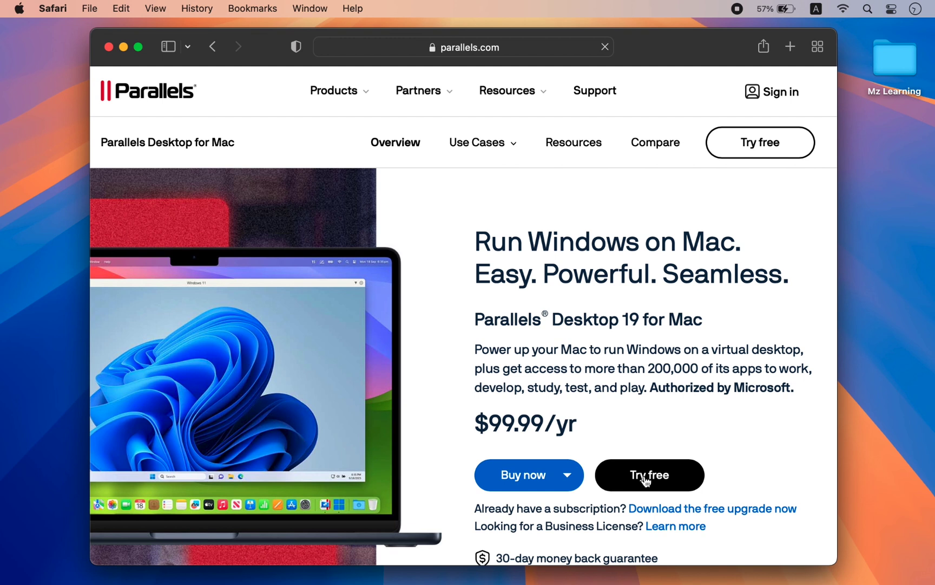
Highlight the $99.99/yr price and open the Parallels Desktop free-trial page.
{"action": "left_click_drag", "start_coordinate": [476, 421], "coordinate": [587, 420]}
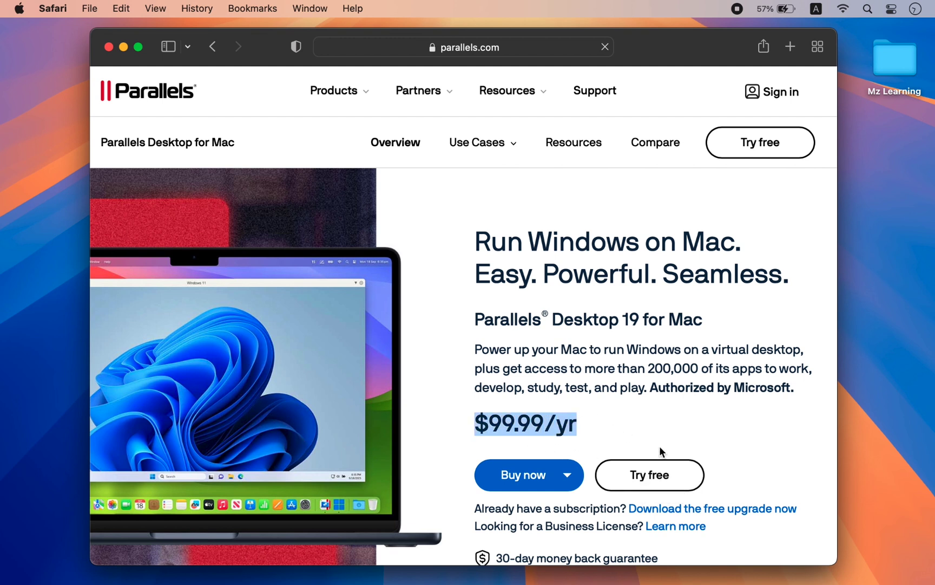
{"action": "left_click", "coordinate": [644, 485]}
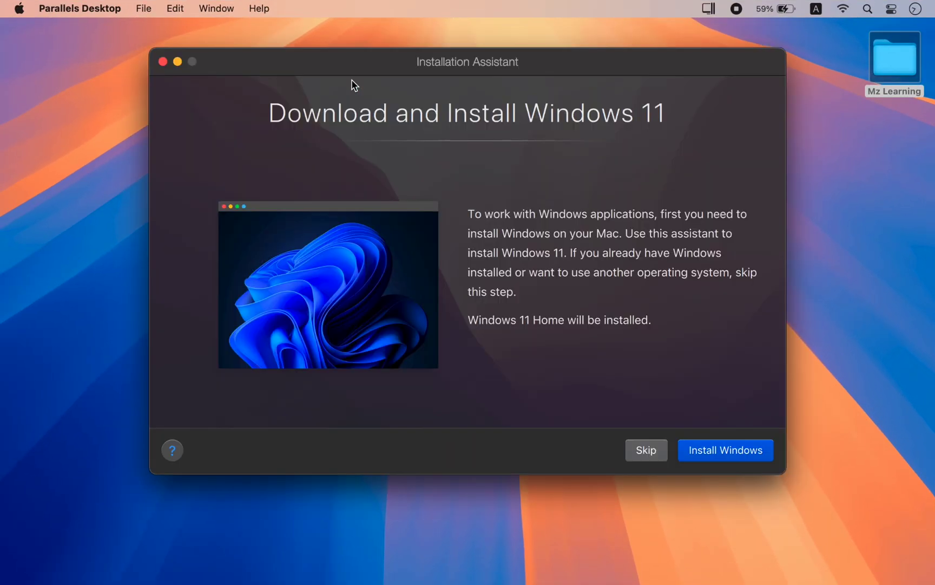
Install Windows from the found Windows 11 ISO image, skipping the license key.
{"action": "left_click", "coordinate": [640, 450]}
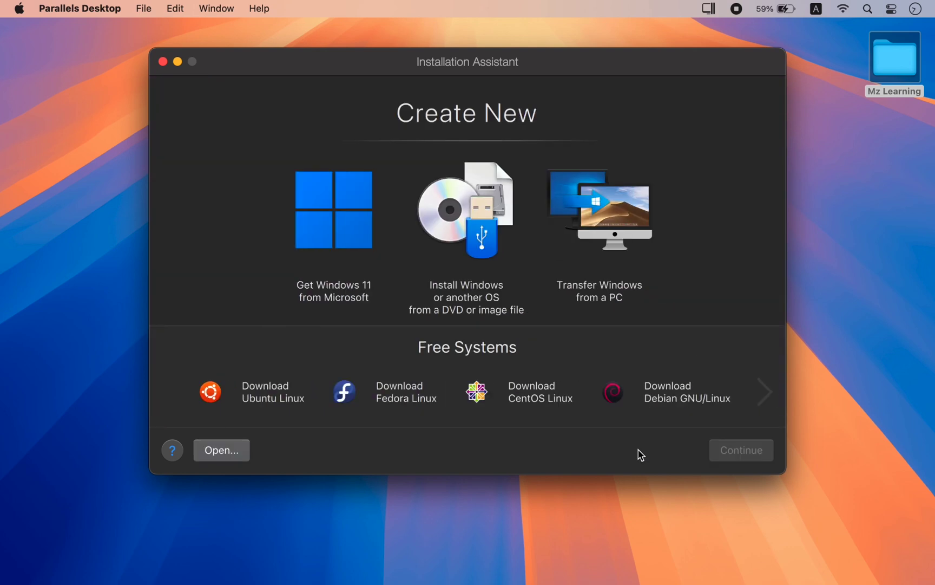
{"action": "left_click", "coordinate": [475, 223]}
{"action": "left_click", "coordinate": [738, 449]}
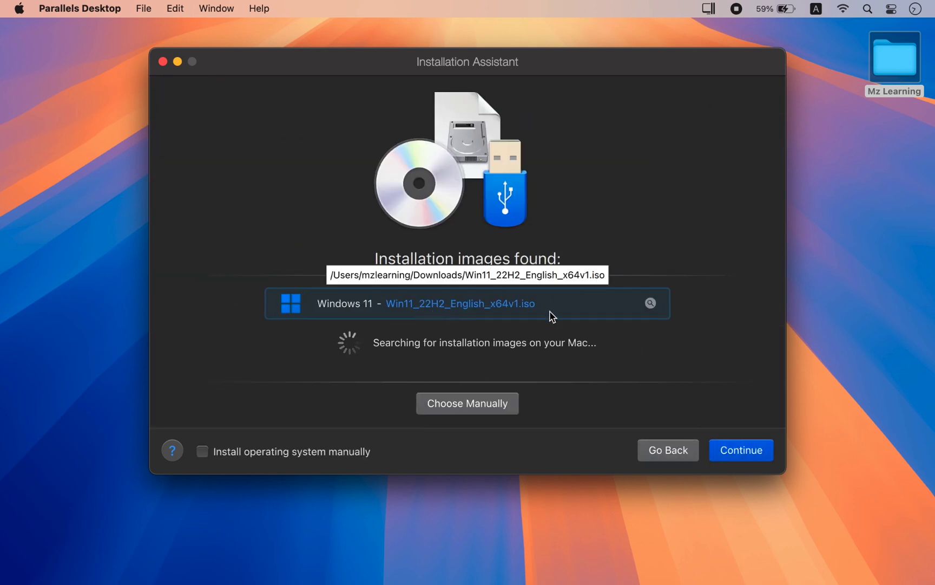
{"action": "left_click", "coordinate": [750, 451]}
{"action": "left_click", "coordinate": [353, 249]}
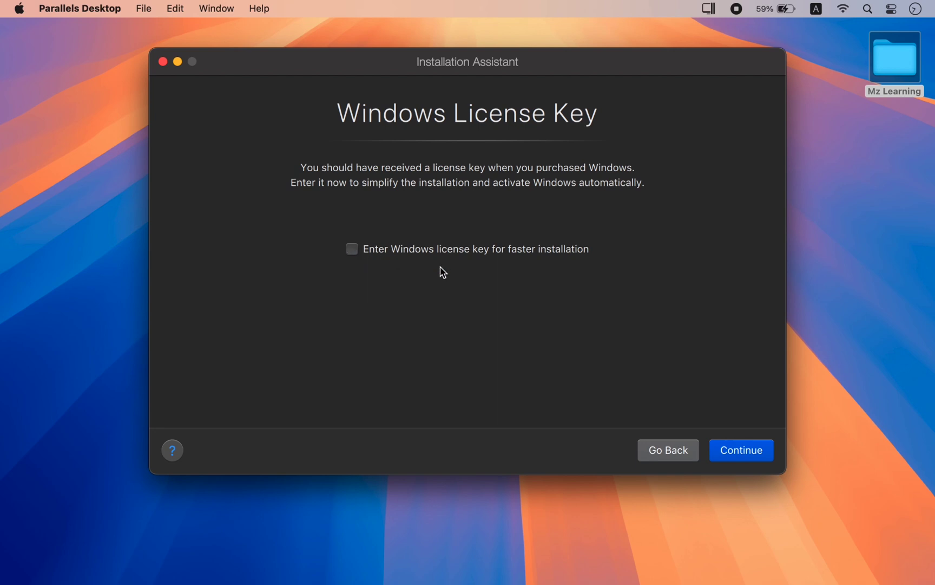
{"action": "left_click", "coordinate": [738, 450]}
Create a Windows 11 Pro Productivity VM without a desktop alias, denying camera and microphone access.
{"action": "left_click", "coordinate": [586, 278]}
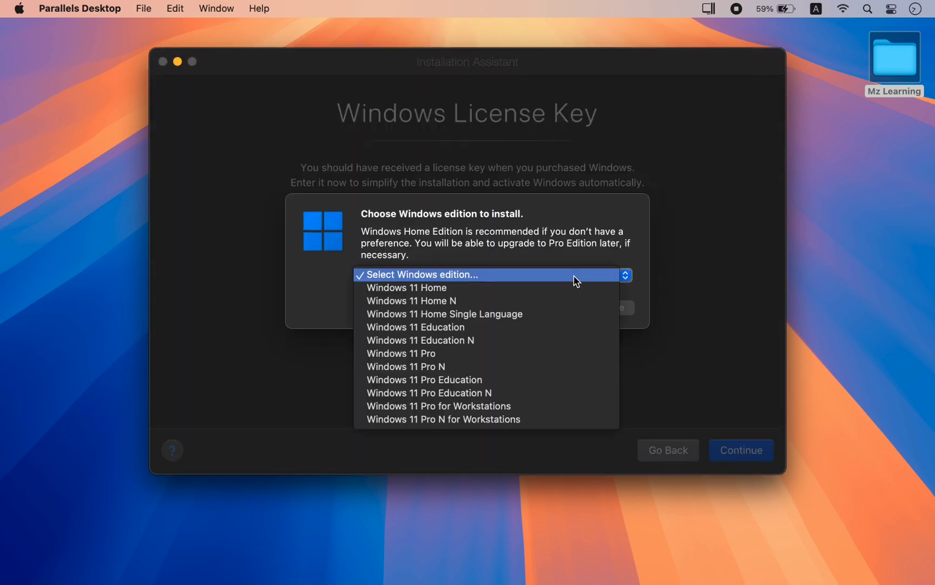
{"action": "left_click", "coordinate": [517, 353]}
{"action": "left_click", "coordinate": [606, 318]}
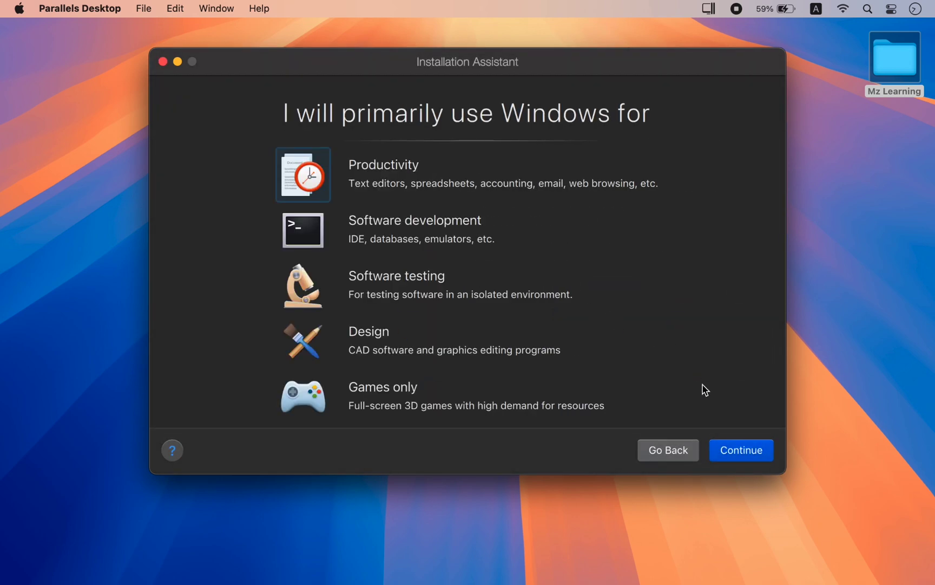
{"action": "left_click", "coordinate": [726, 450]}
{"action": "left_click", "coordinate": [472, 388]}
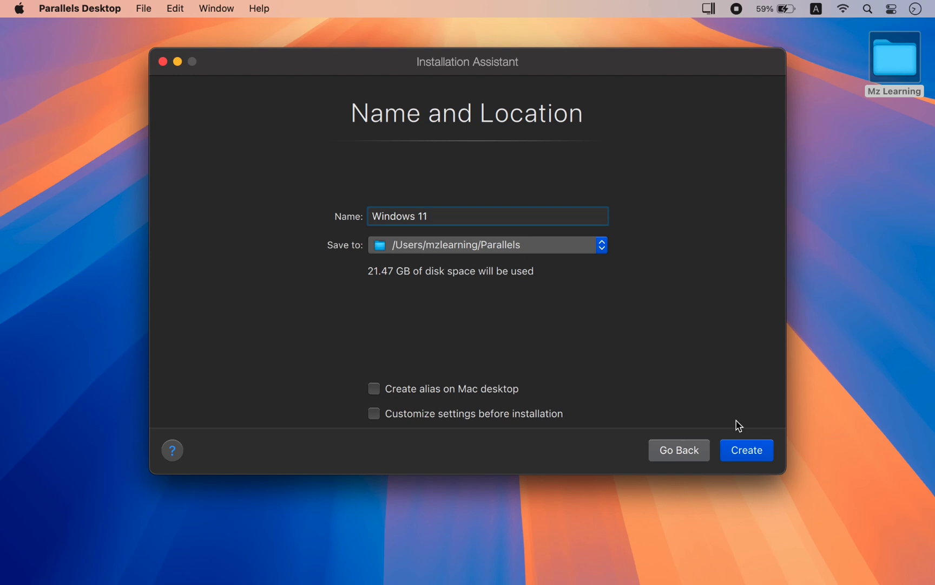
{"action": "left_click", "coordinate": [745, 450]}
{"action": "left_click", "coordinate": [449, 269]}
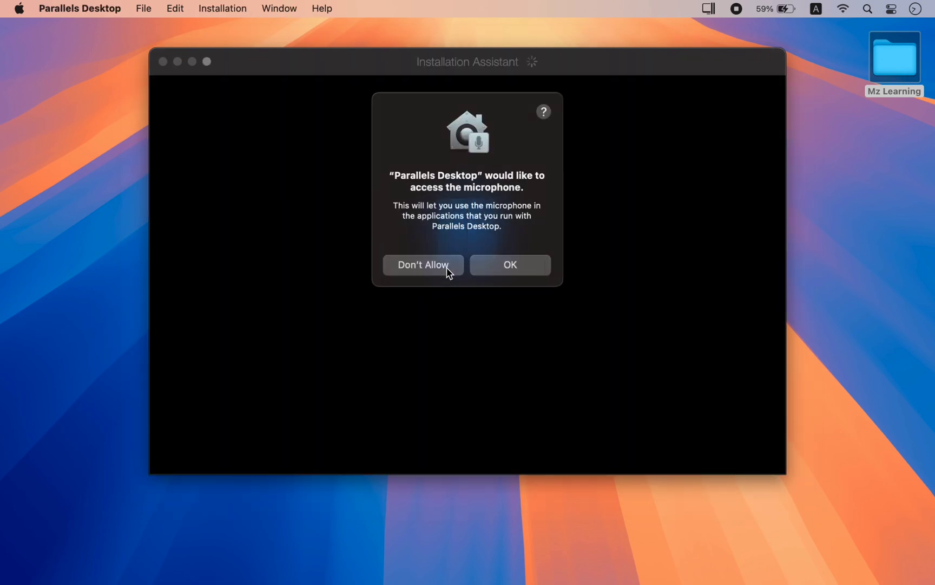
{"action": "left_click", "coordinate": [448, 269]}
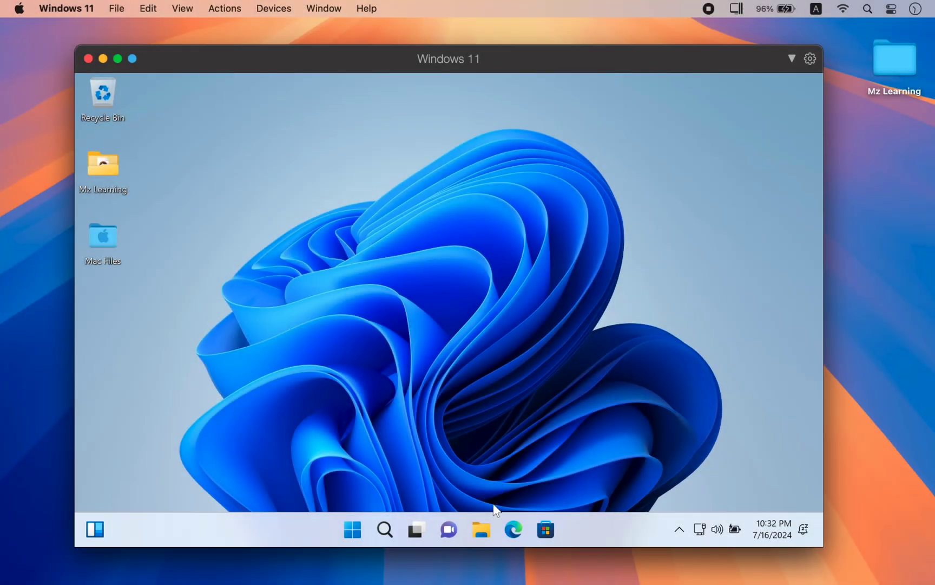
Launch rufus-4.5 from Downloads with admin rights and update checks allowed, then close File Explorer.
{"action": "left_click", "coordinate": [481, 531]}
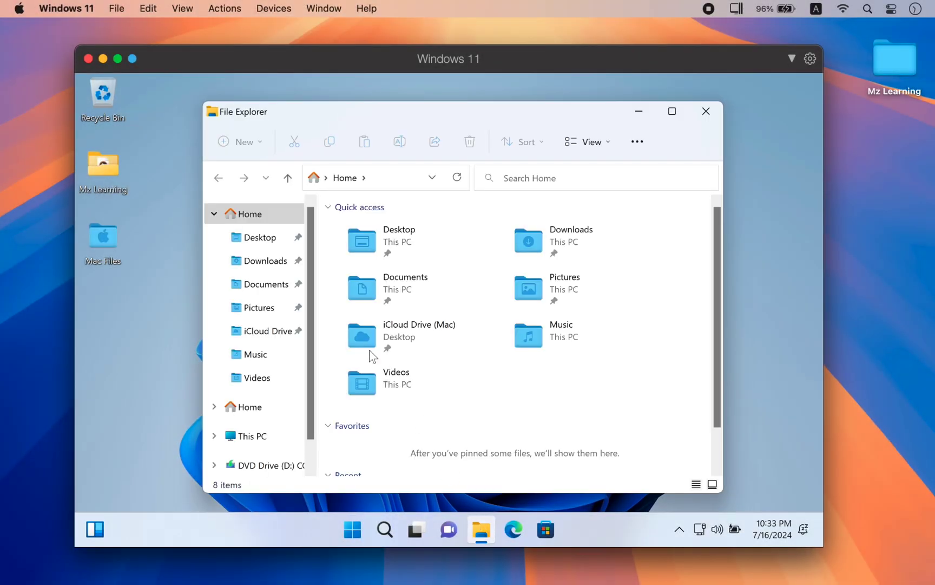
{"action": "left_click", "coordinate": [262, 262]}
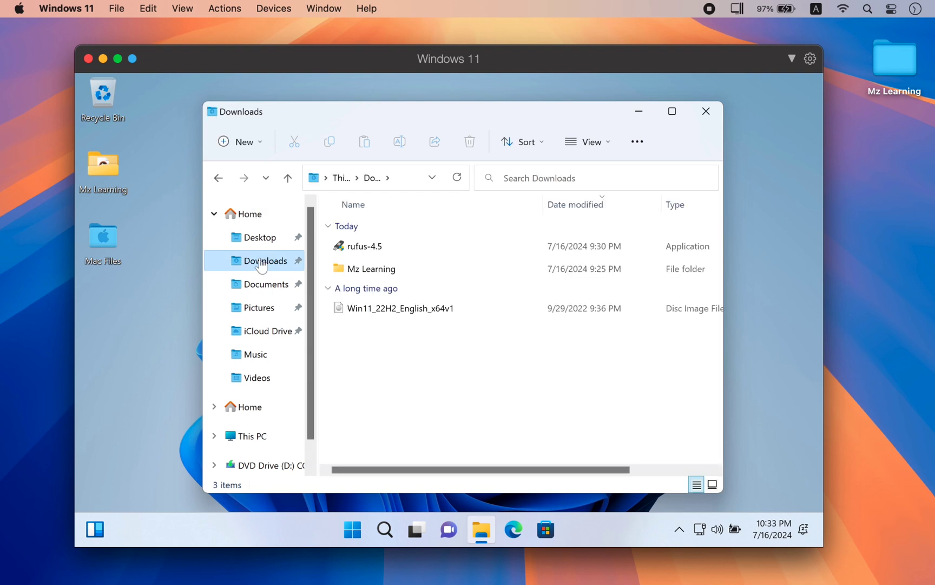
{"action": "double_click", "coordinate": [363, 244]}
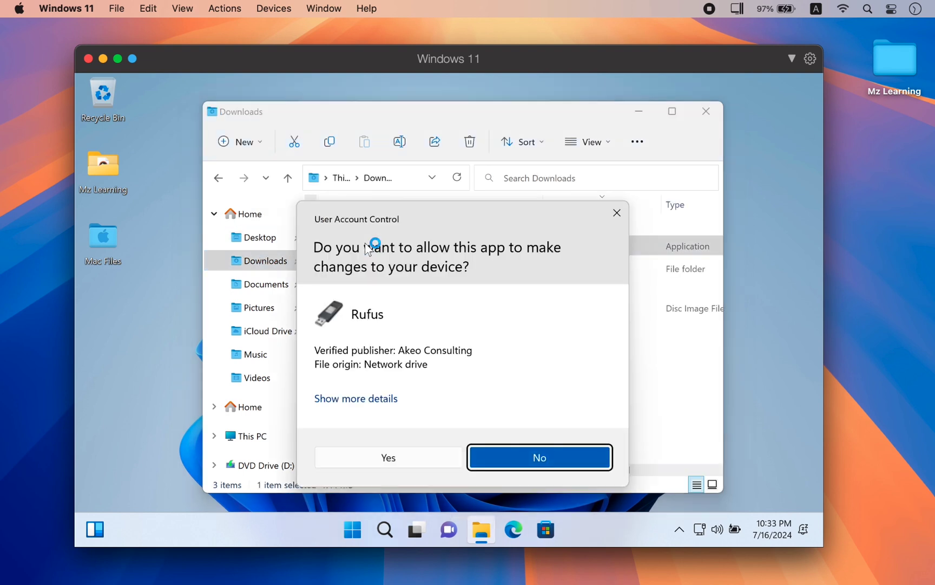
{"action": "left_click", "coordinate": [415, 454]}
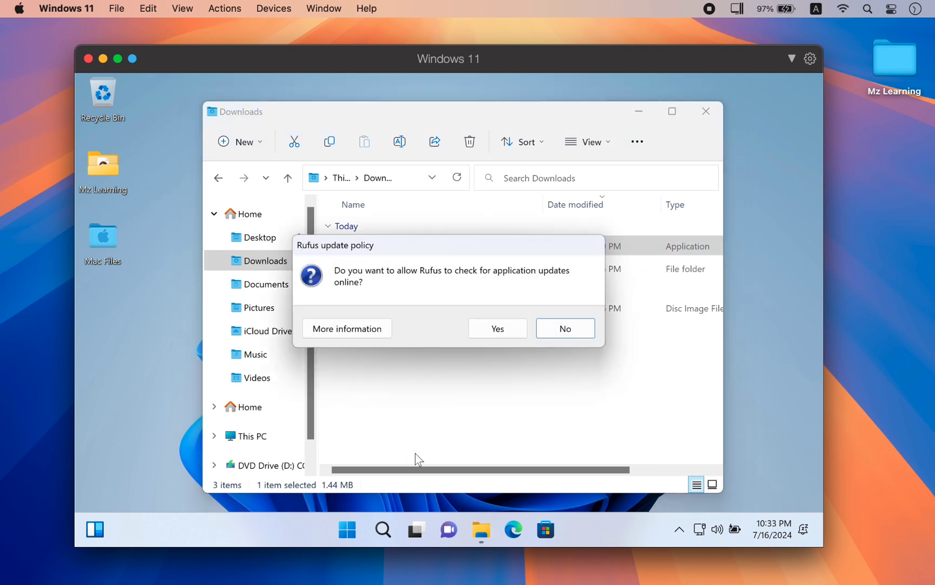
{"action": "left_click", "coordinate": [502, 334]}
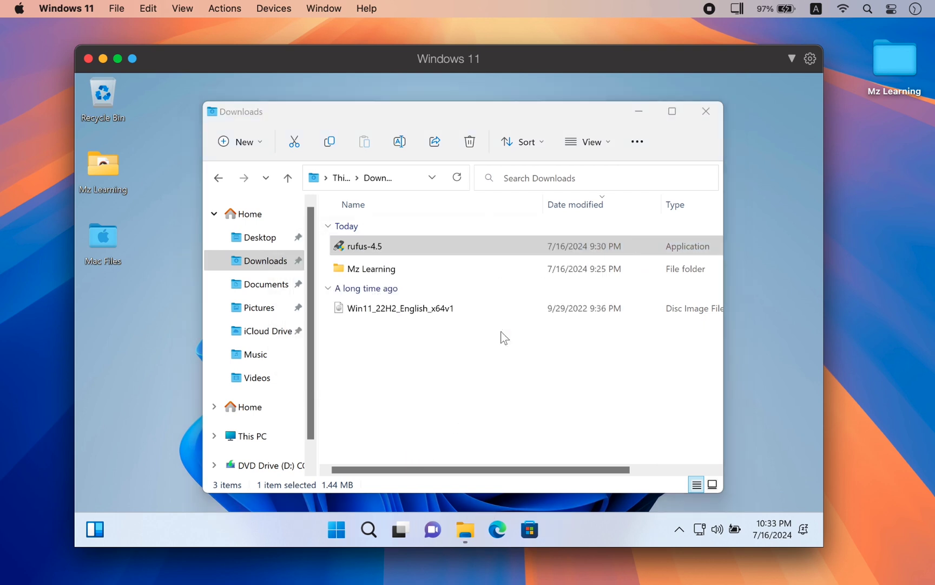
{"action": "left_click", "coordinate": [707, 110]}
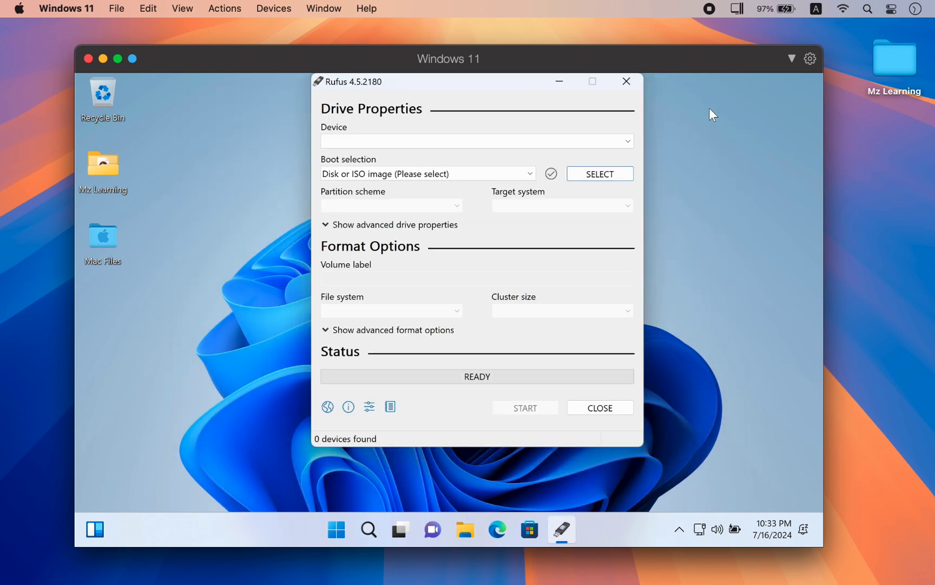
Route the USB drive to Windows 11 and grant macOS access to the StoreJet Transcend drive.
{"action": "left_click_drag", "start_coordinate": [515, 87], "coordinate": [513, 110]}
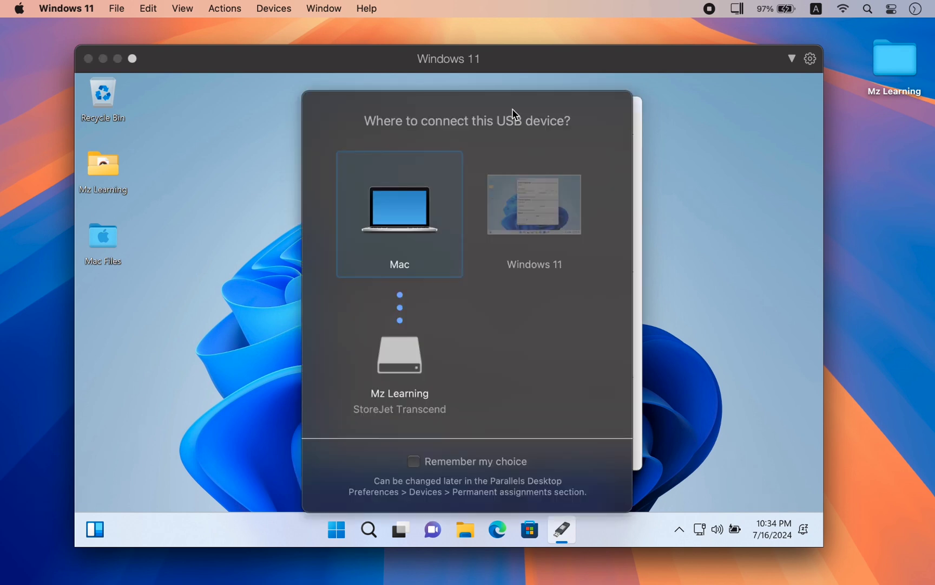
{"action": "key", "text": "Right"}
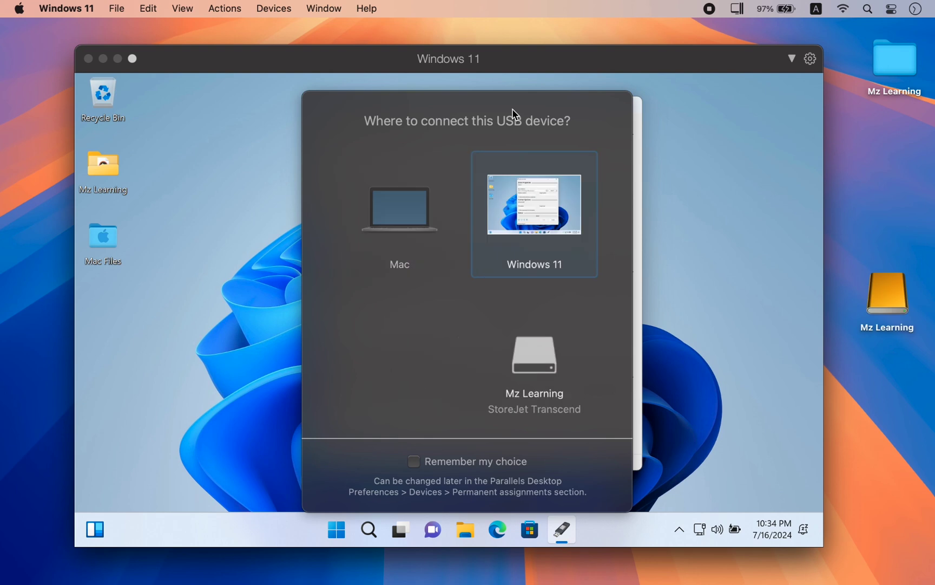
{"action": "key", "text": "Return"}
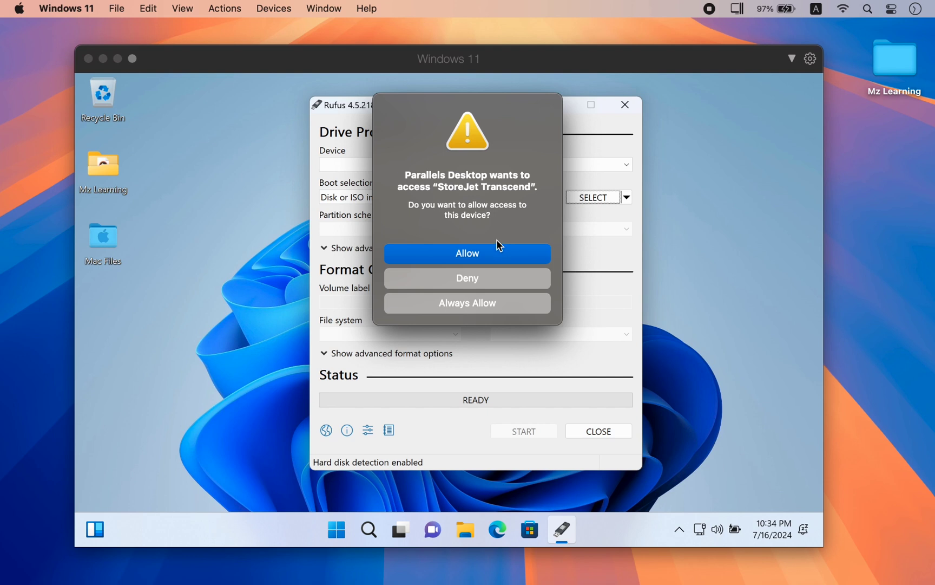
{"action": "left_click", "coordinate": [494, 253]}
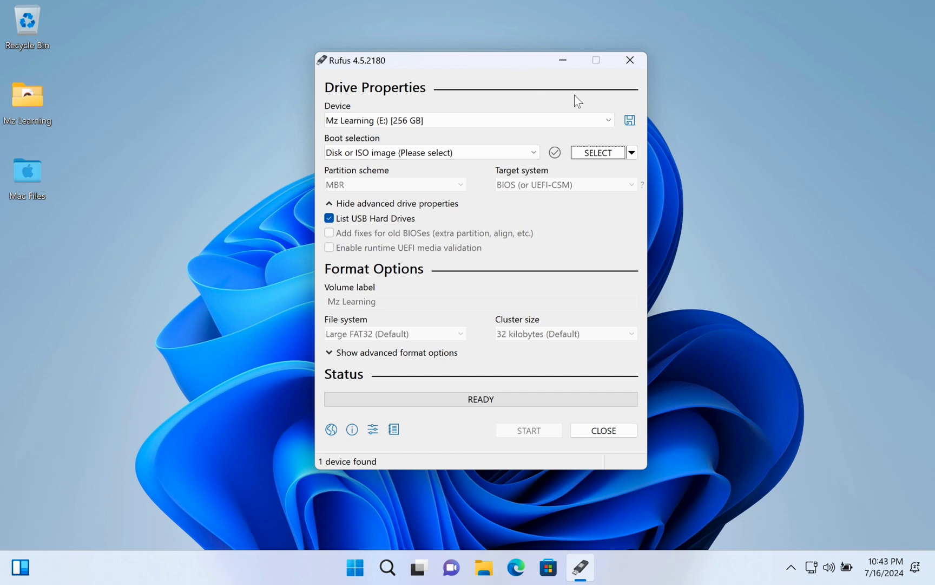
Load Win11_22H2_English_x64v1.iso in Rufus, keeping GPT partitioning and UEFI (non CSM) target.
{"action": "left_click", "coordinate": [598, 153]}
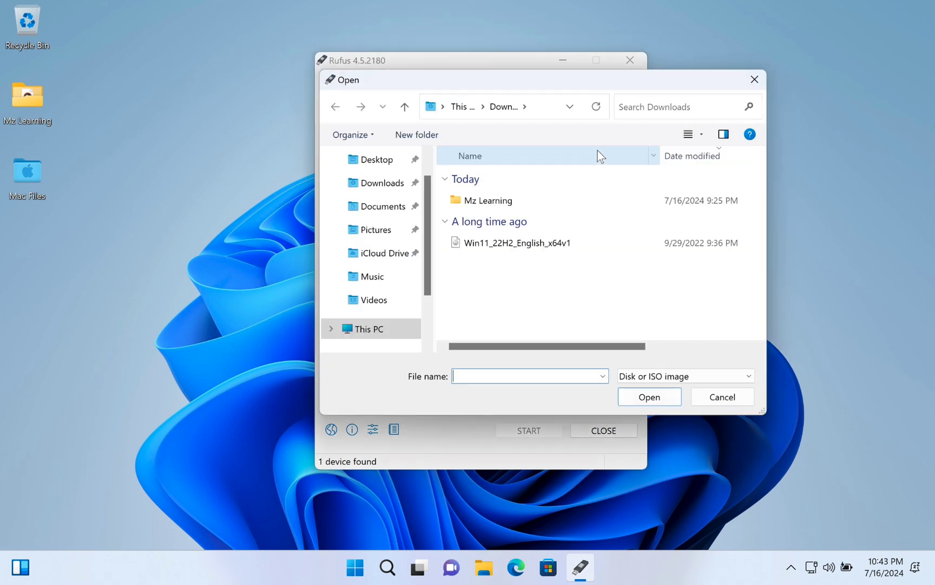
{"action": "left_click", "coordinate": [538, 242]}
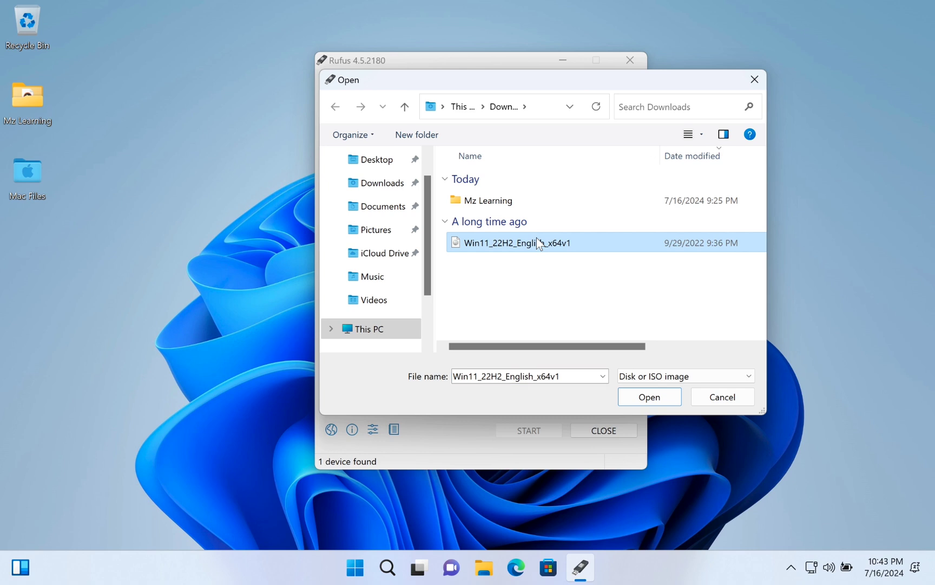
{"action": "left_click", "coordinate": [649, 397]}
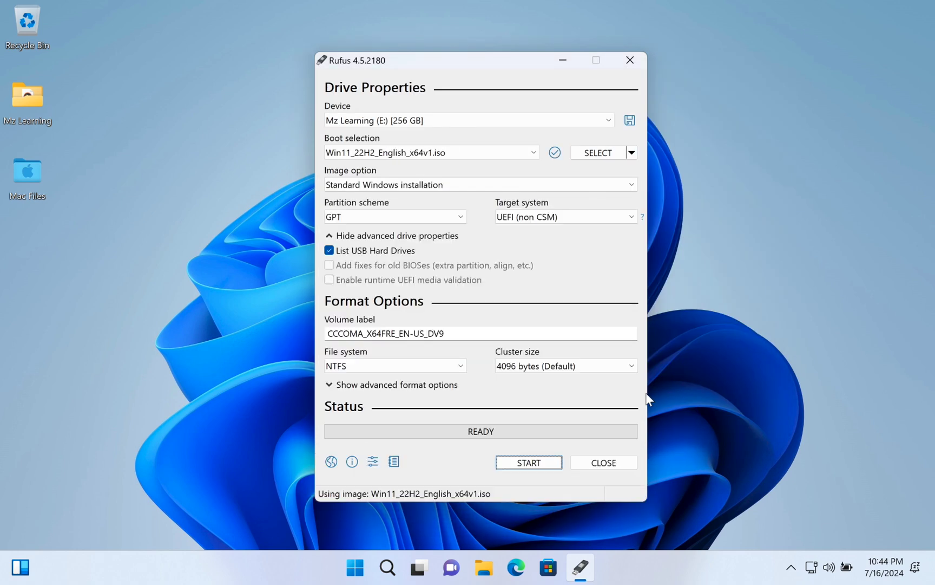
{"action": "left_click", "coordinate": [461, 221]}
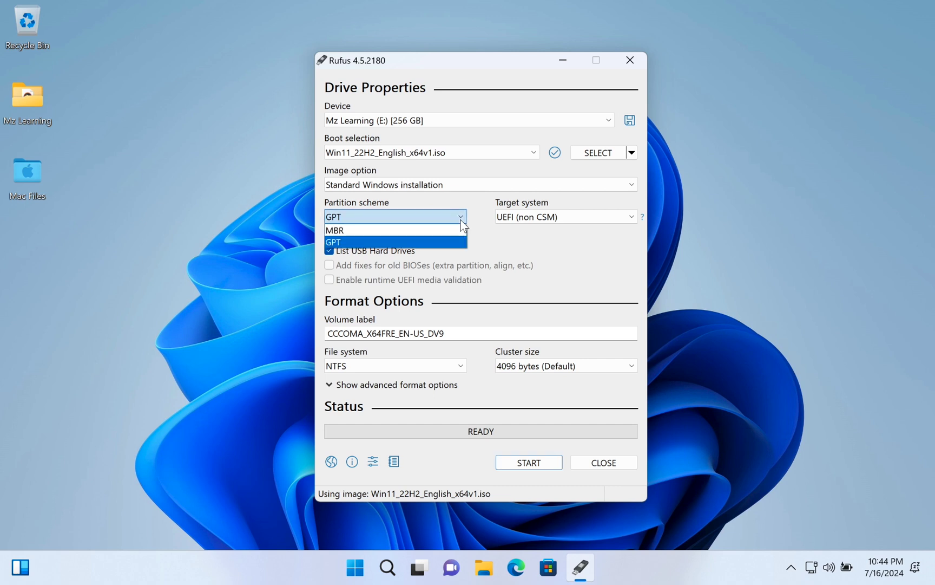
{"action": "left_click", "coordinate": [461, 221]}
{"action": "left_click", "coordinate": [522, 218]}
{"action": "left_click", "coordinate": [523, 219]}
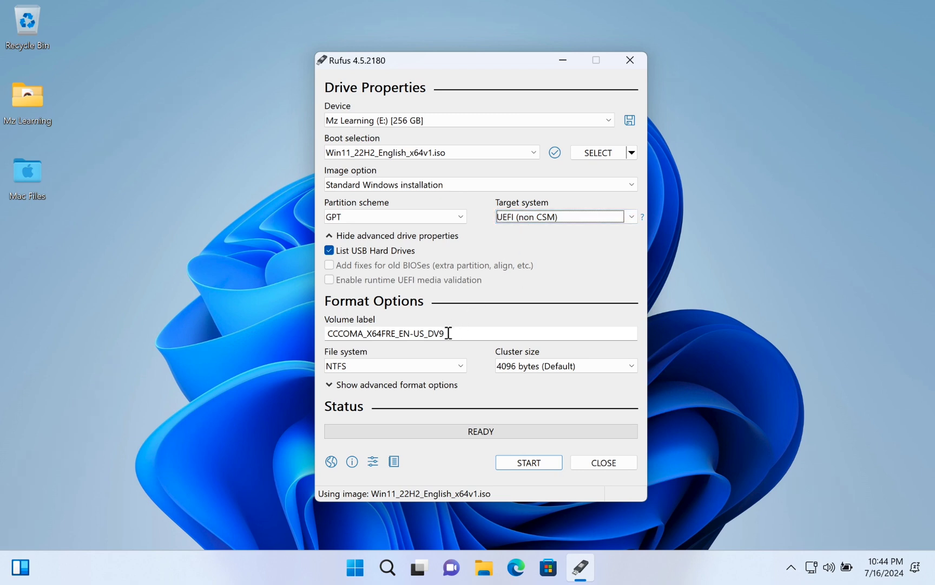
Set the volume label to 'Windows 11', start writing, and accept erasing the drive's data.
{"action": "left_click_drag", "start_coordinate": [446, 333], "coordinate": [326, 333]}
{"action": "type", "text": "Windows 11"}
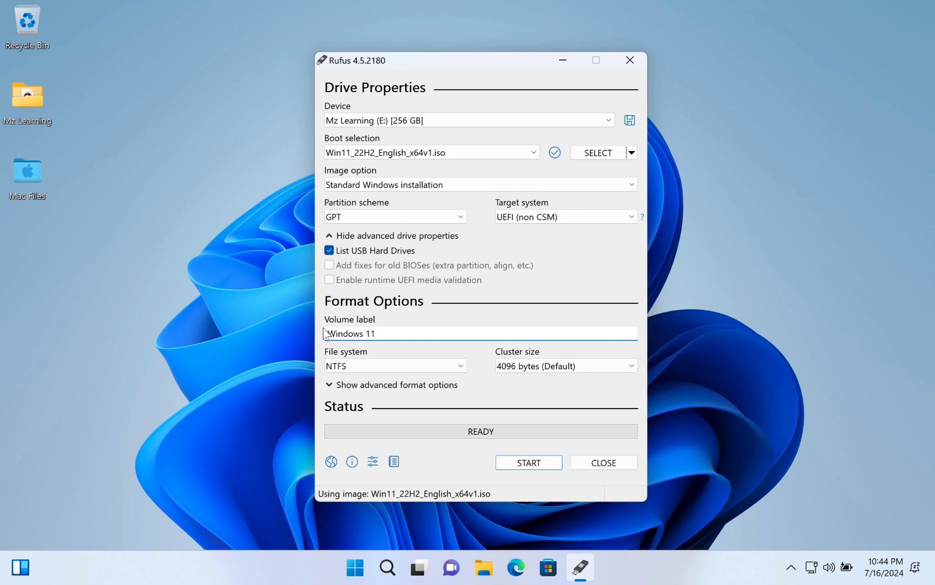
{"action": "left_click", "coordinate": [522, 463]}
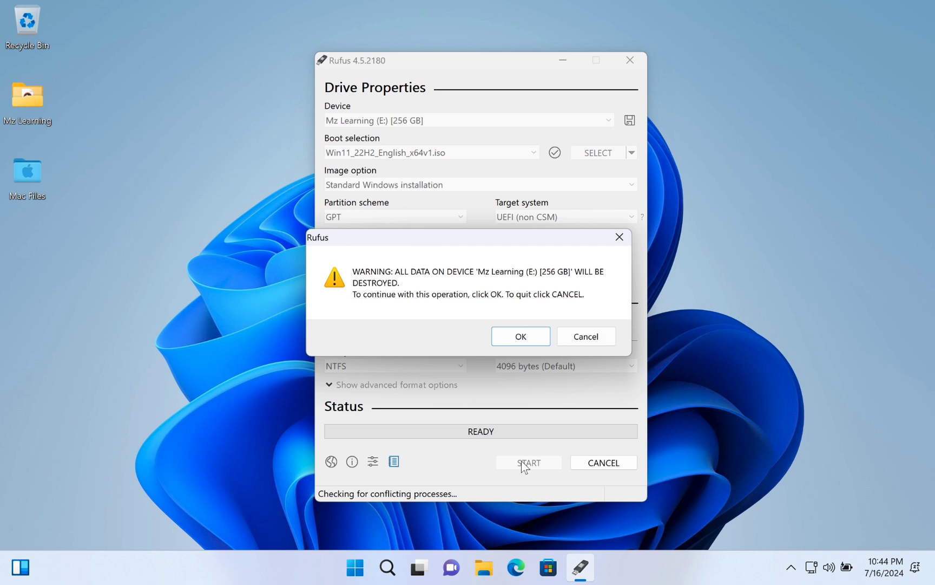
{"action": "left_click", "coordinate": [520, 336]}
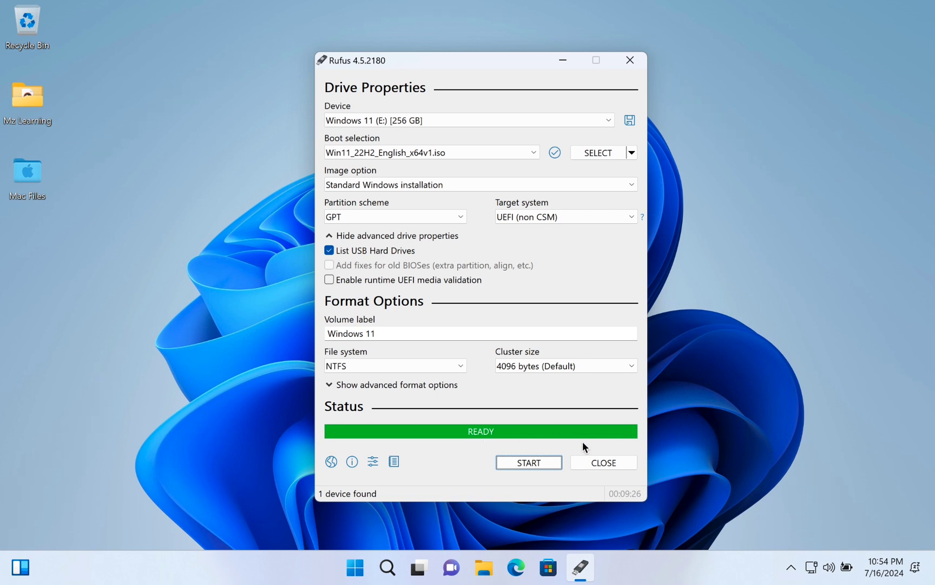
Close Rufus once the status bar shows READY.
{"action": "left_click", "coordinate": [600, 460]}
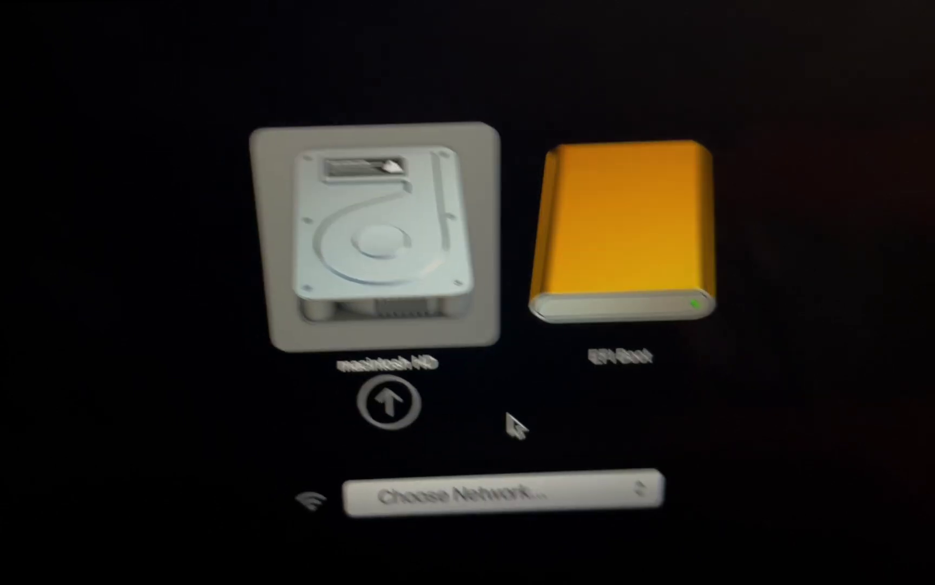
Select the EFI Boot USB drive instead of macintosh HD in the Startup Manager.
{"action": "key", "text": "Right"}
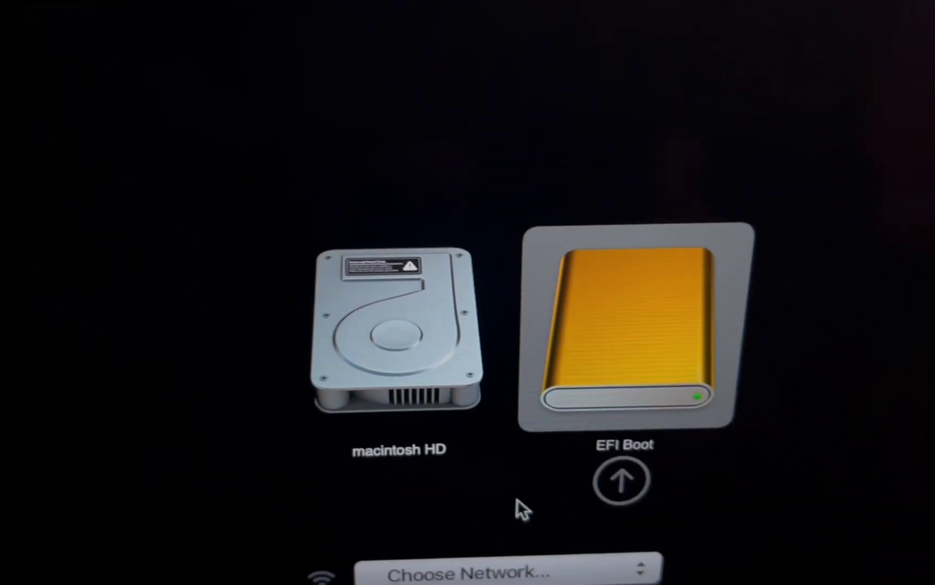